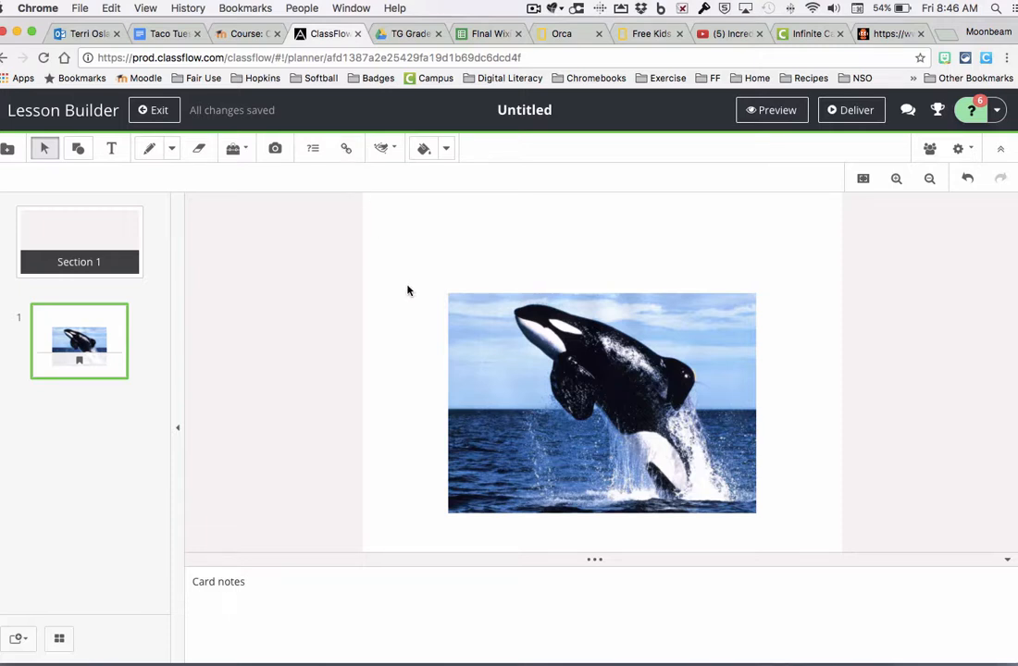
# Copy the web address of the National Geographic Kids Orca page
pyautogui.moveTo(562, 35); pyautogui.dragTo(403, 37)
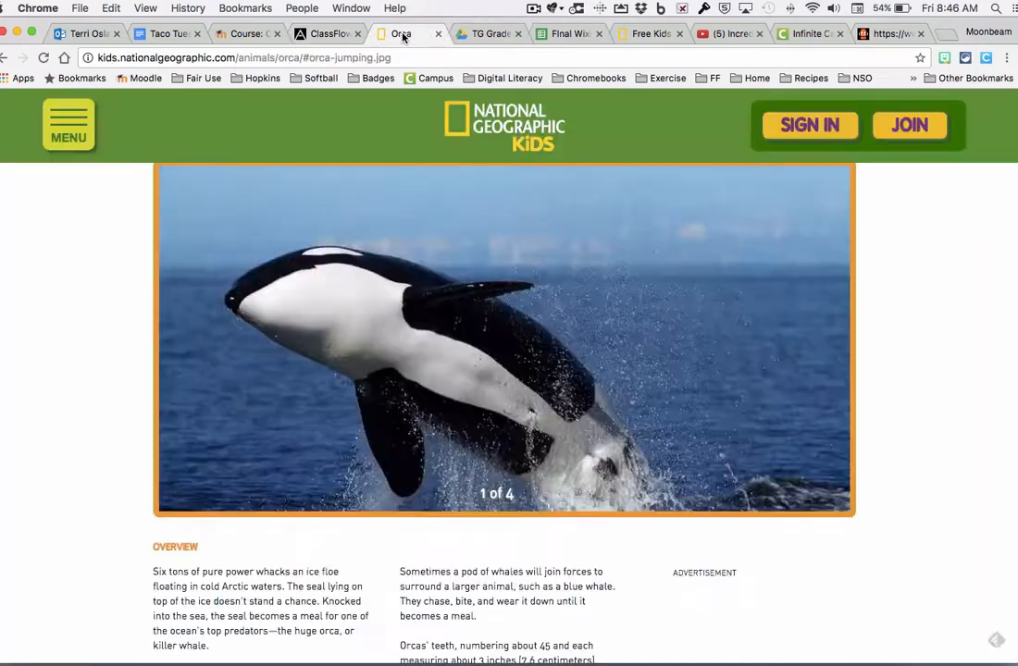
pyautogui.scroll(-5, 324, 220)
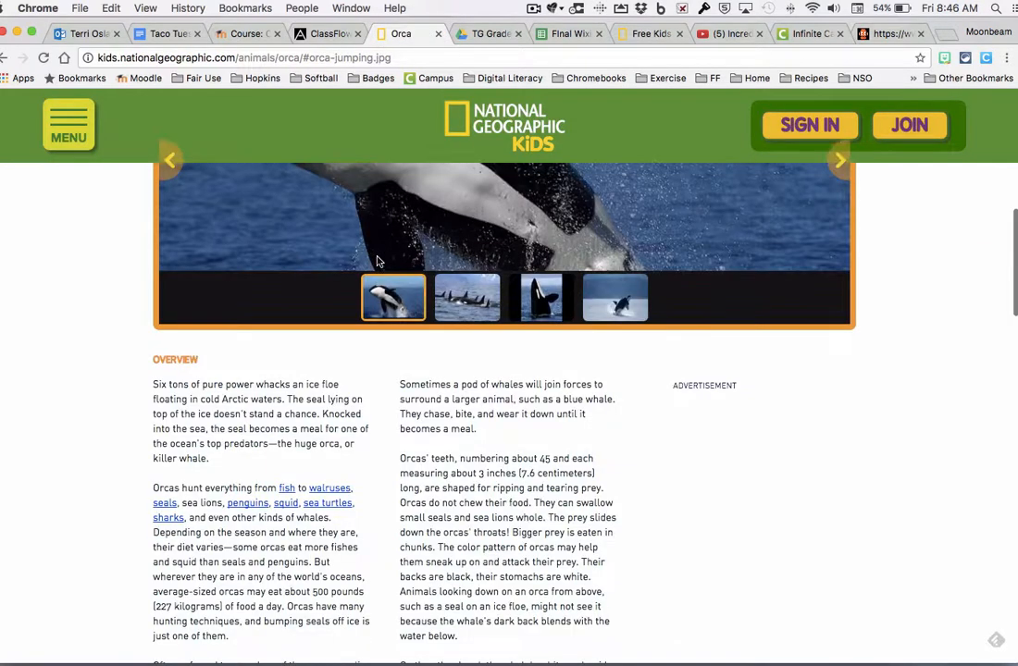
pyautogui.scroll(5, 377, 261)
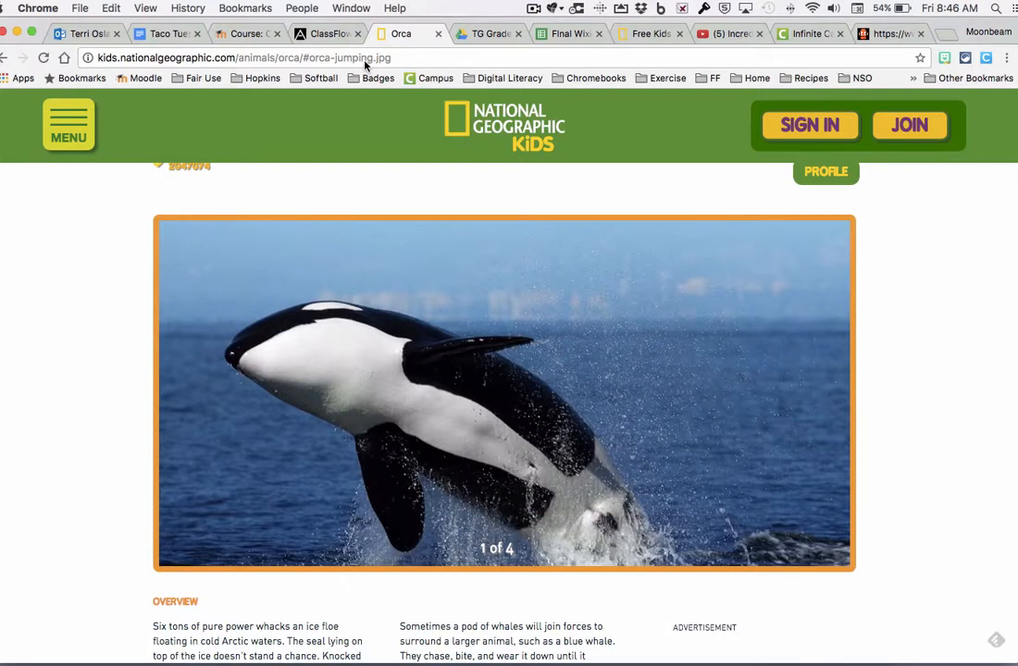
pyautogui.click(314, 58)
pyautogui.press('super+c')
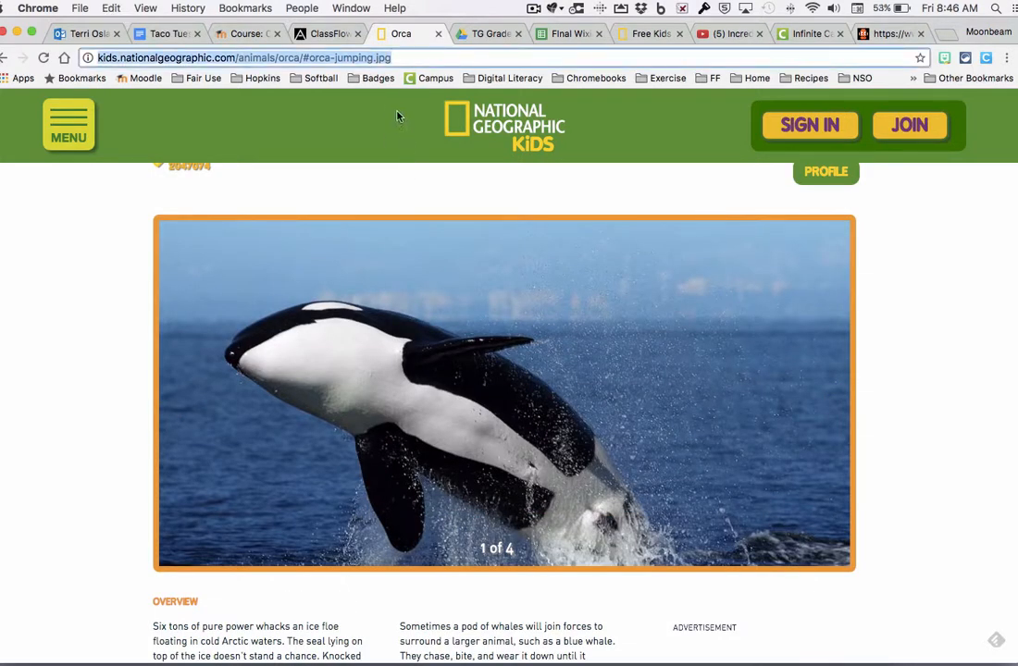
# Switch to the ClassFlow lesson and add a blank card after the orca picture card
pyautogui.click(324, 36)
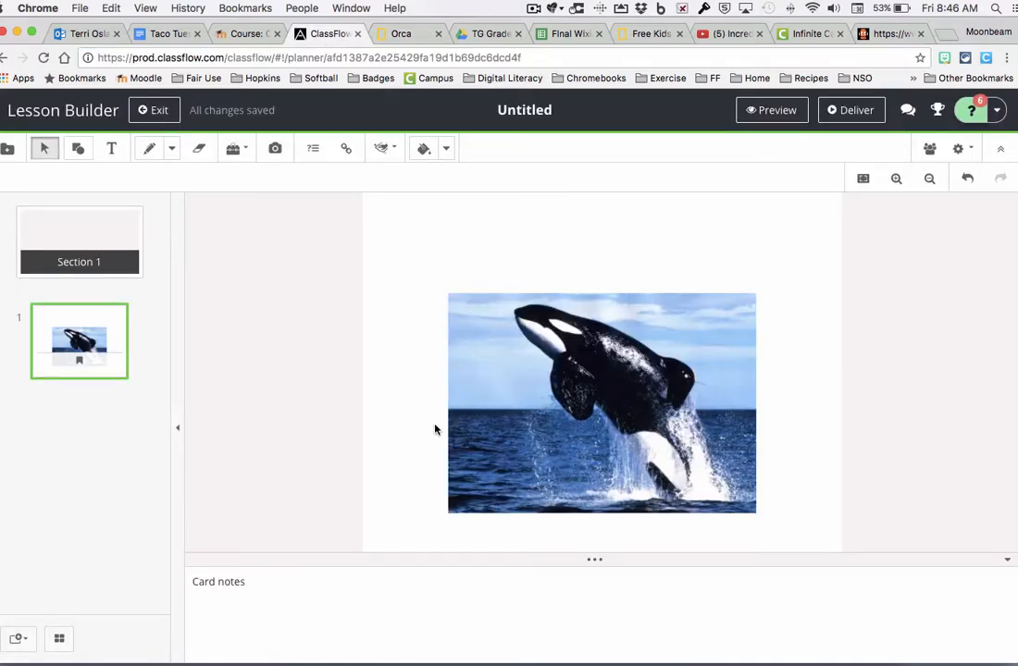
pyautogui.click(18, 639)
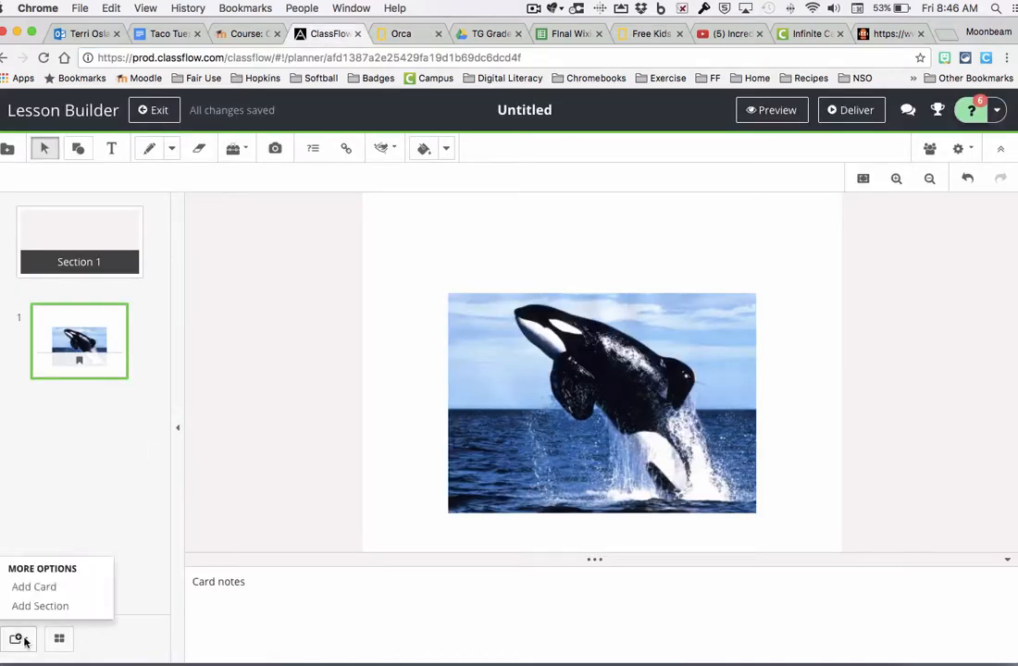
pyautogui.click(37, 587)
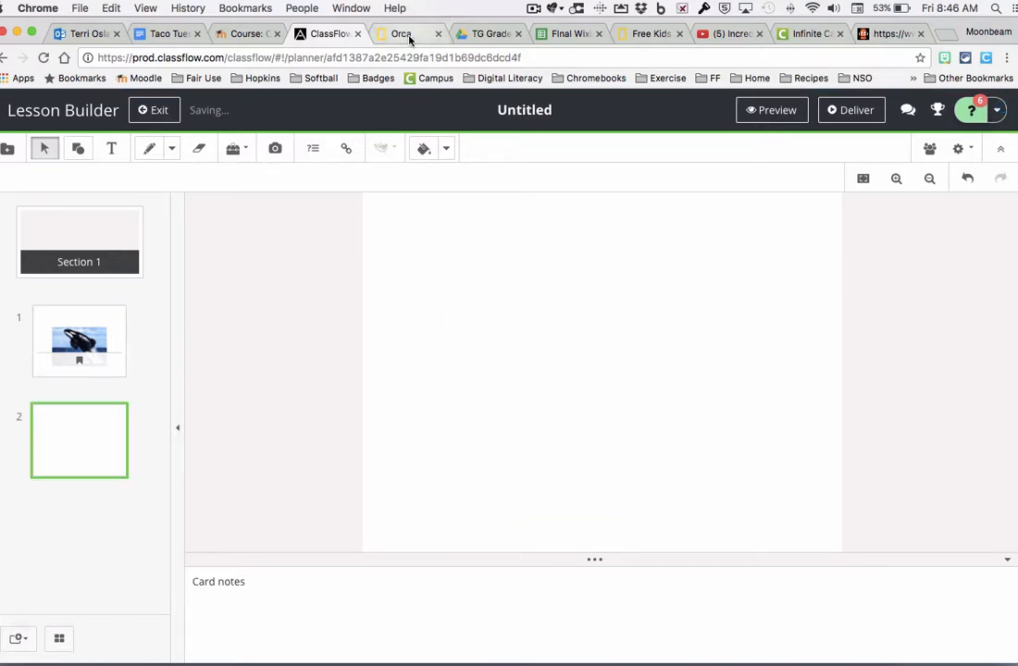
pyautogui.click(408, 35)
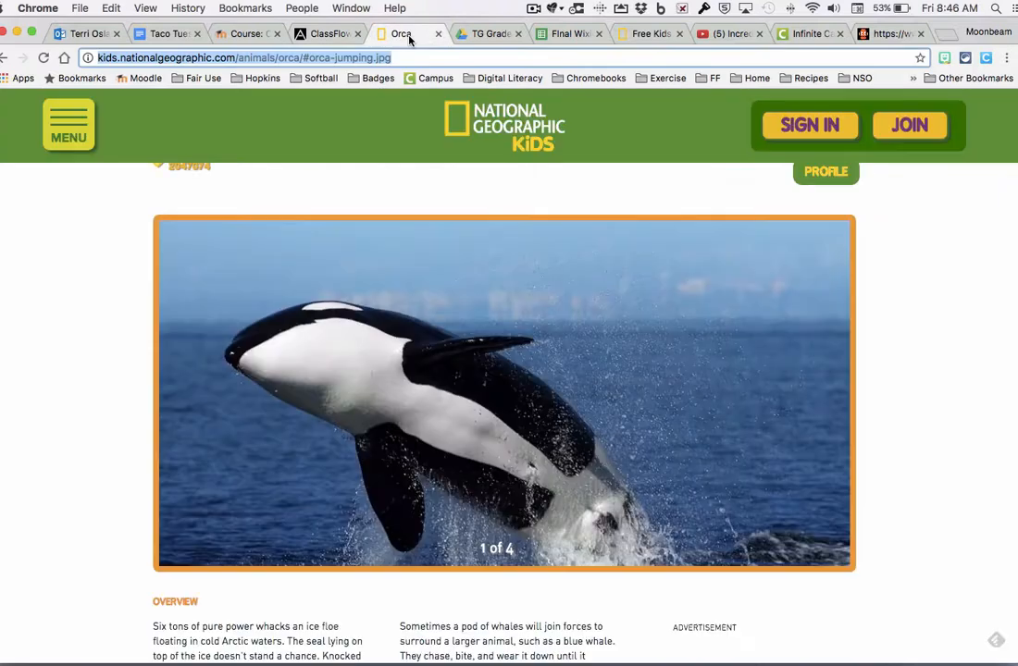
pyautogui.click(331, 37)
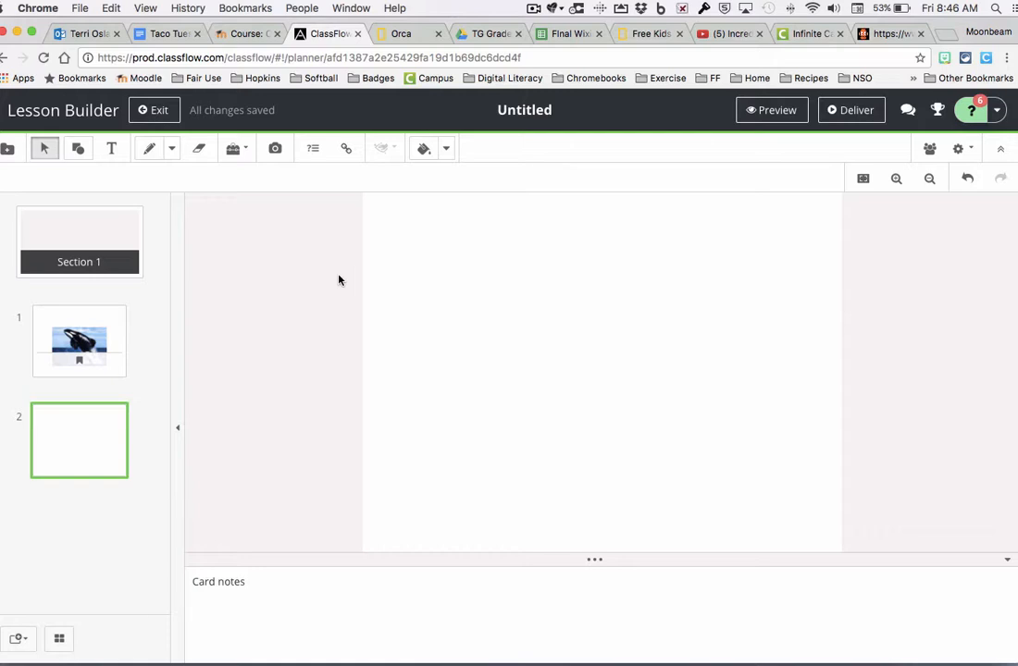
# Embed the copied Orca page on card 2 with the title "National Geographic Orca Whale" and align it with the card's upper-left corner
pyautogui.click(347, 149)
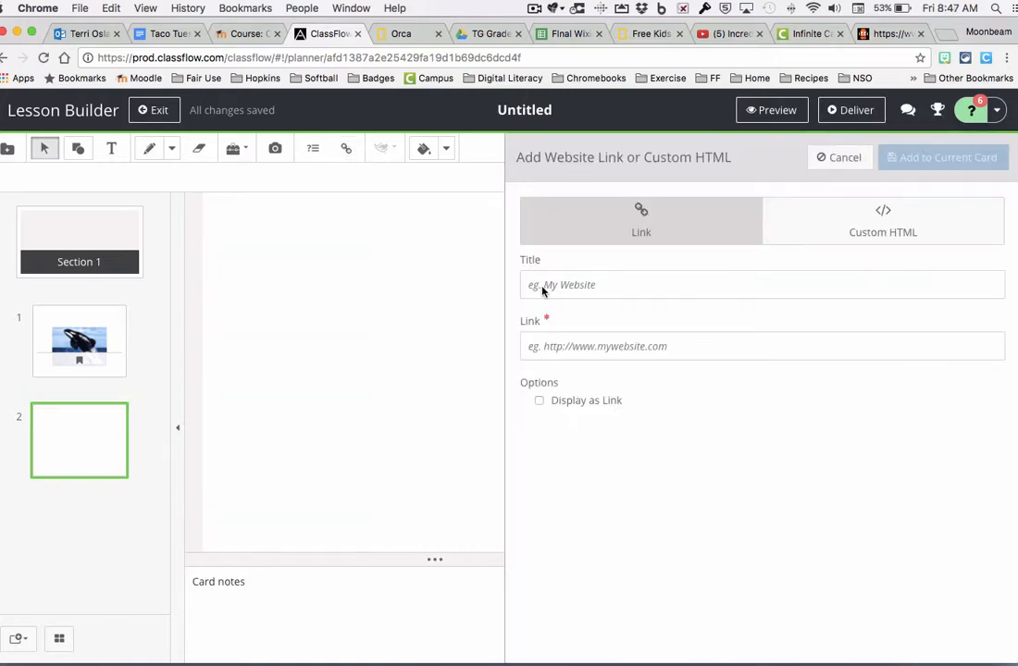
pyautogui.click(554, 348)
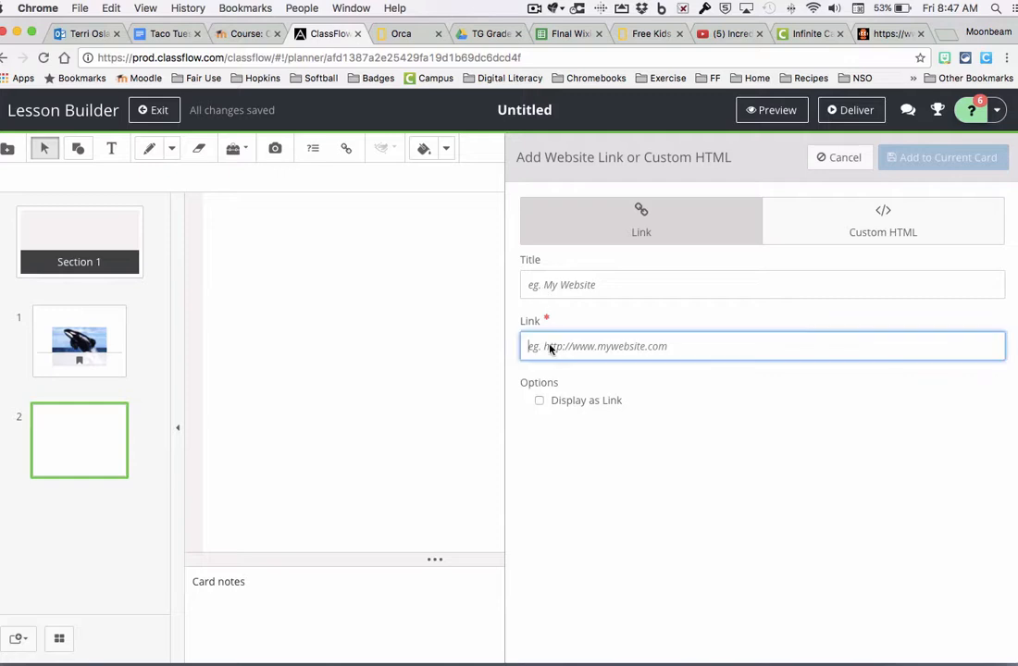
pyautogui.press('super+v')
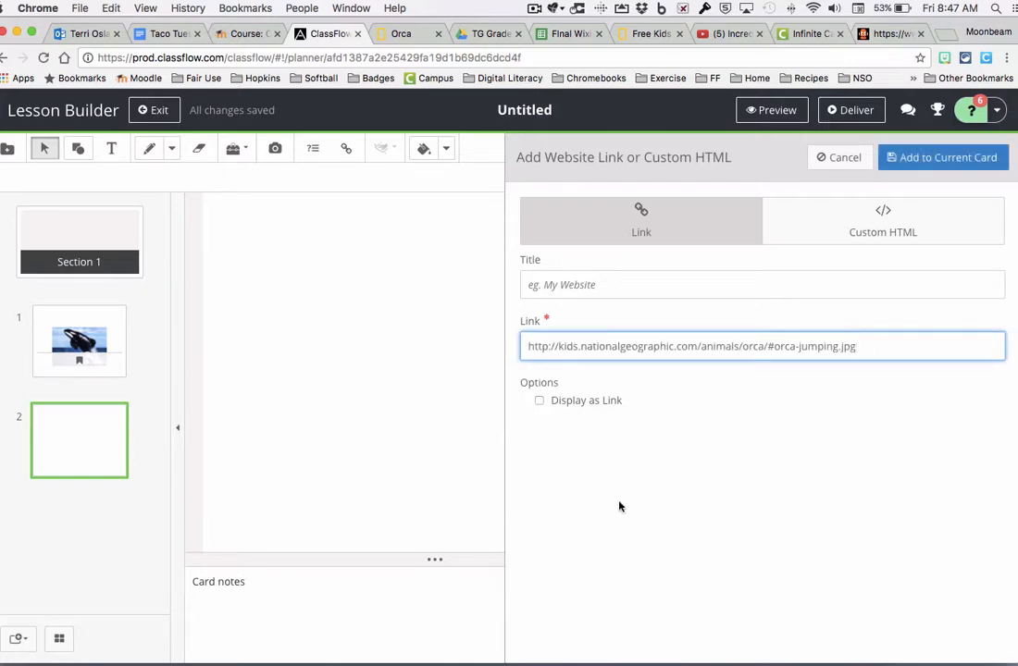
pyautogui.click(564, 289)
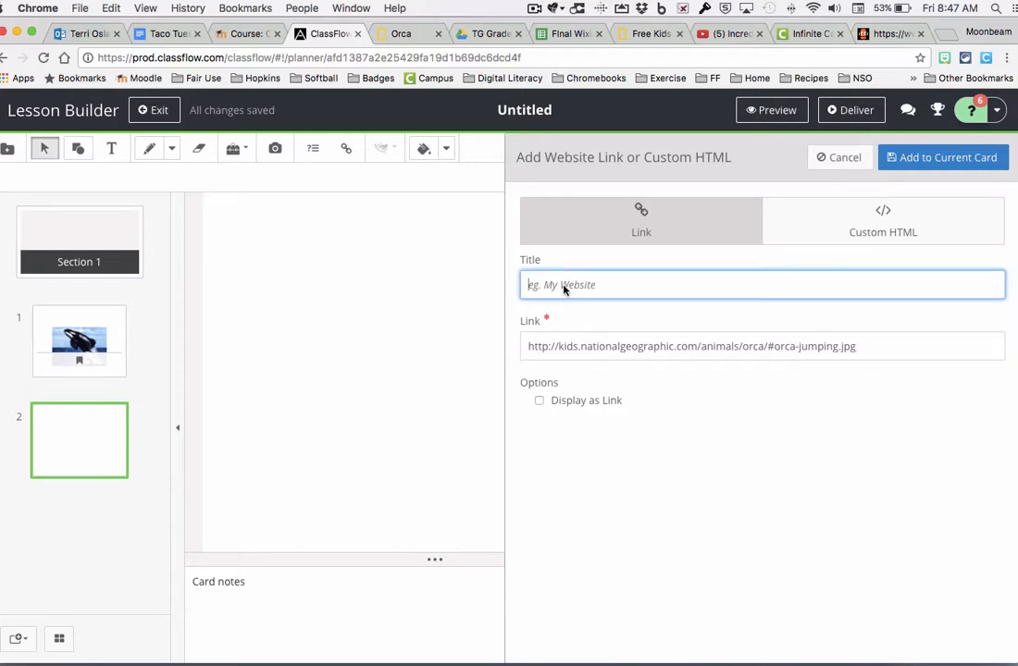
pyautogui.write('National Geographic Orca Whale')
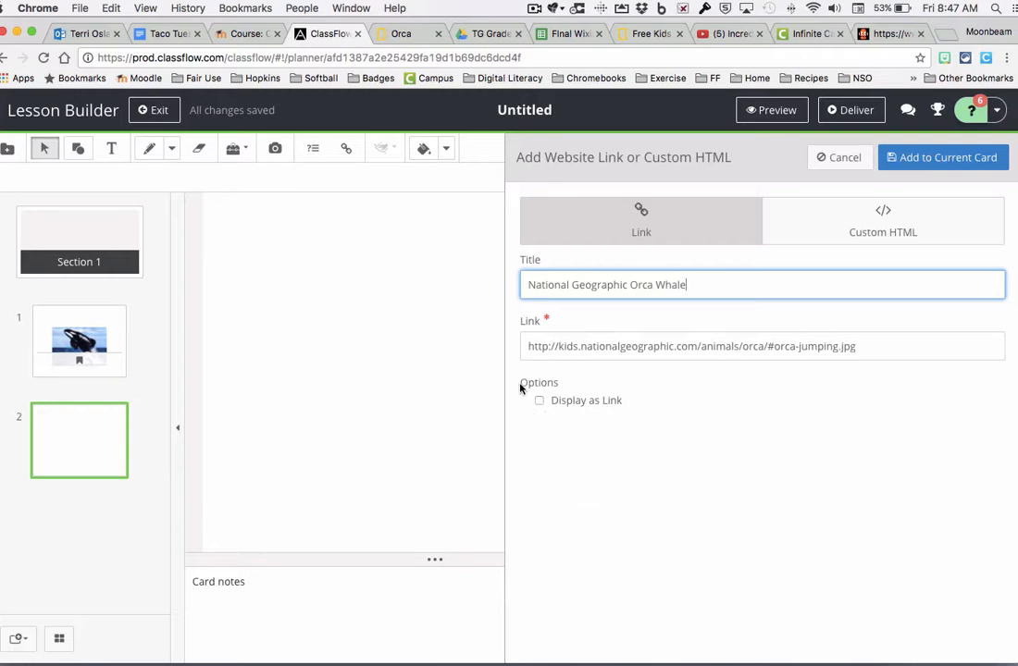
pyautogui.click(905, 161)
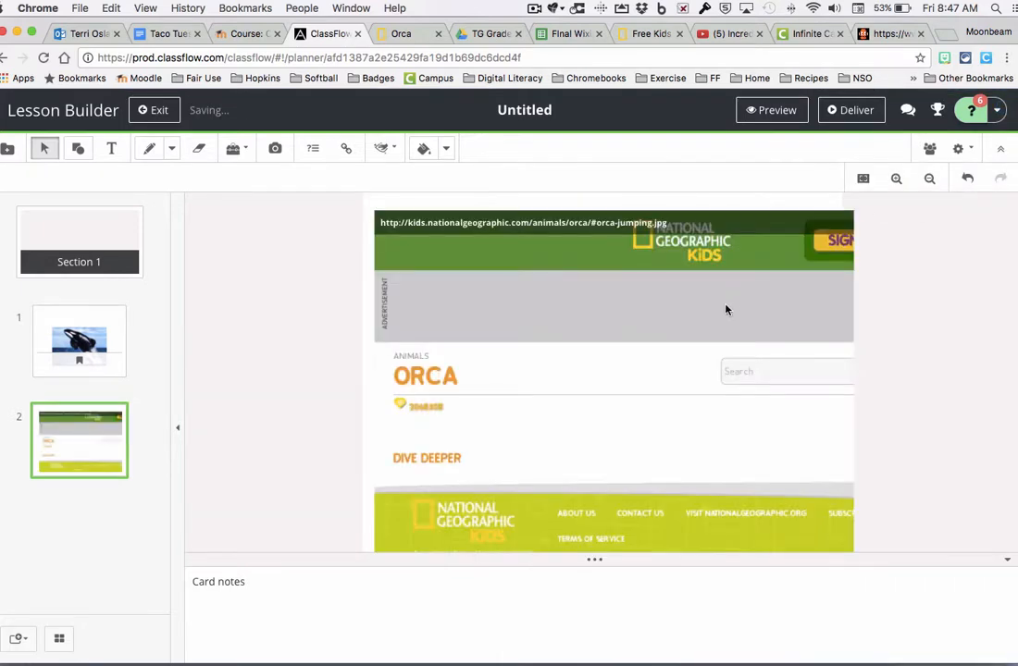
pyautogui.moveTo(721, 308); pyautogui.dragTo(719, 299)
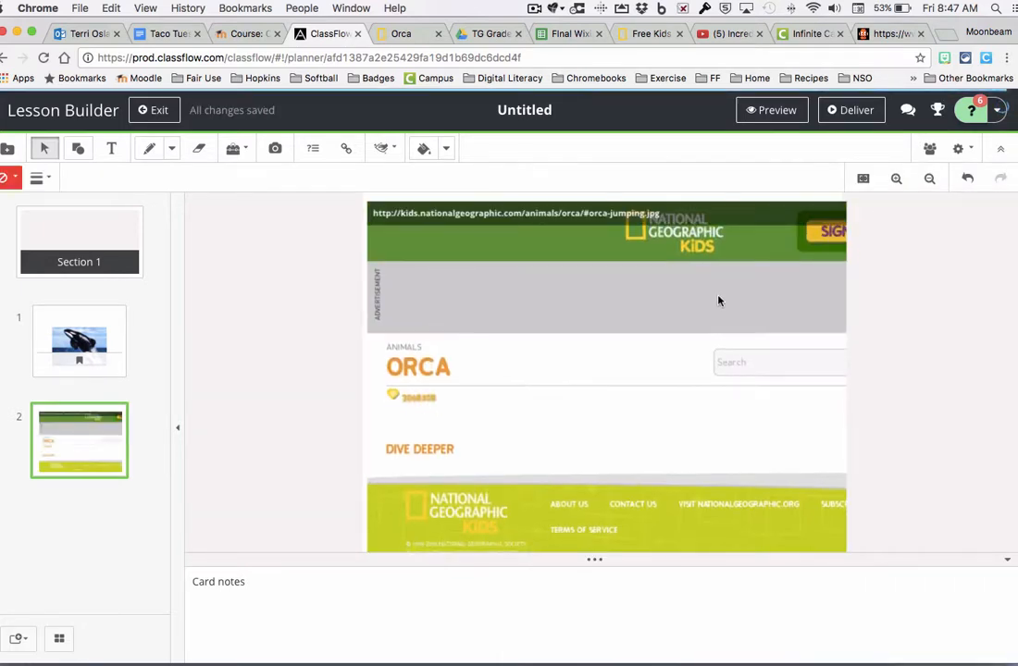
# Preview the lesson, open the embedded Orca website from card 2, and close the opened page
pyautogui.click(782, 109)
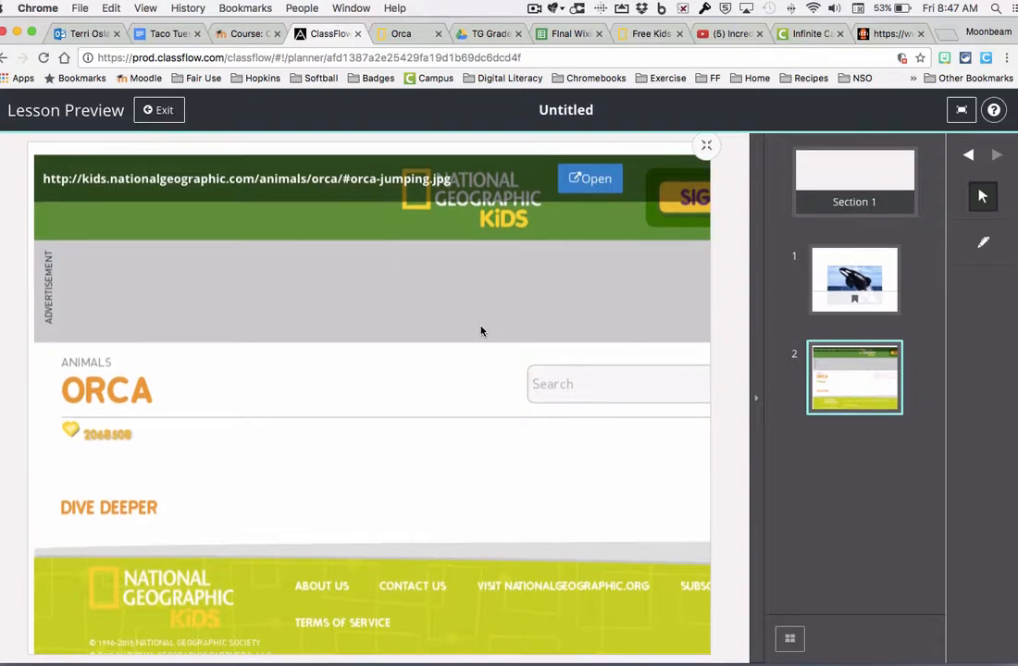
pyautogui.click(589, 180)
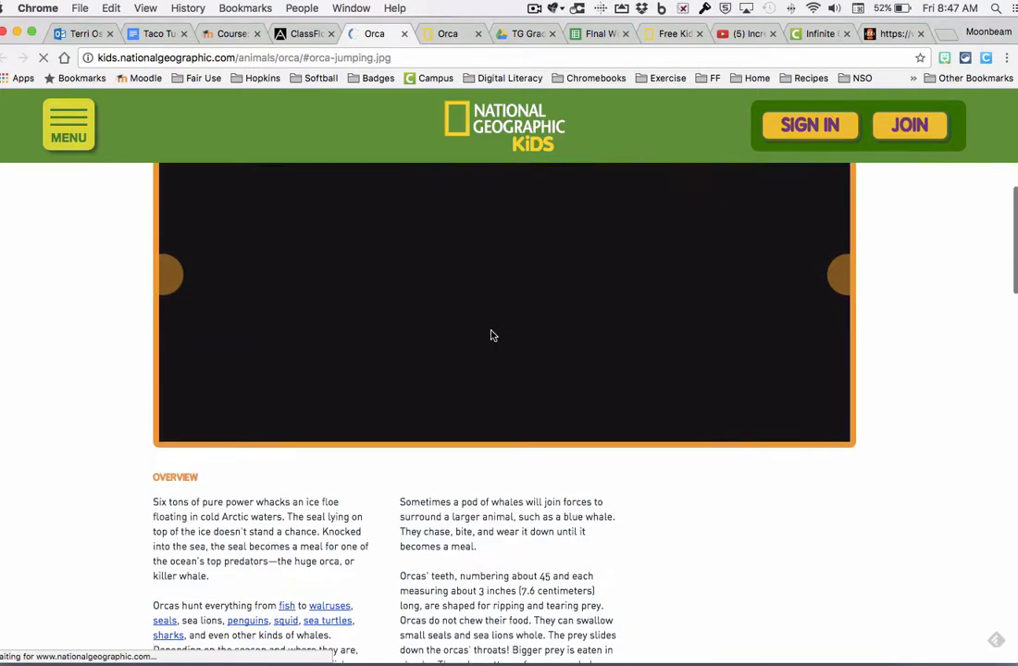
pyautogui.scroll(-3, 492, 335)
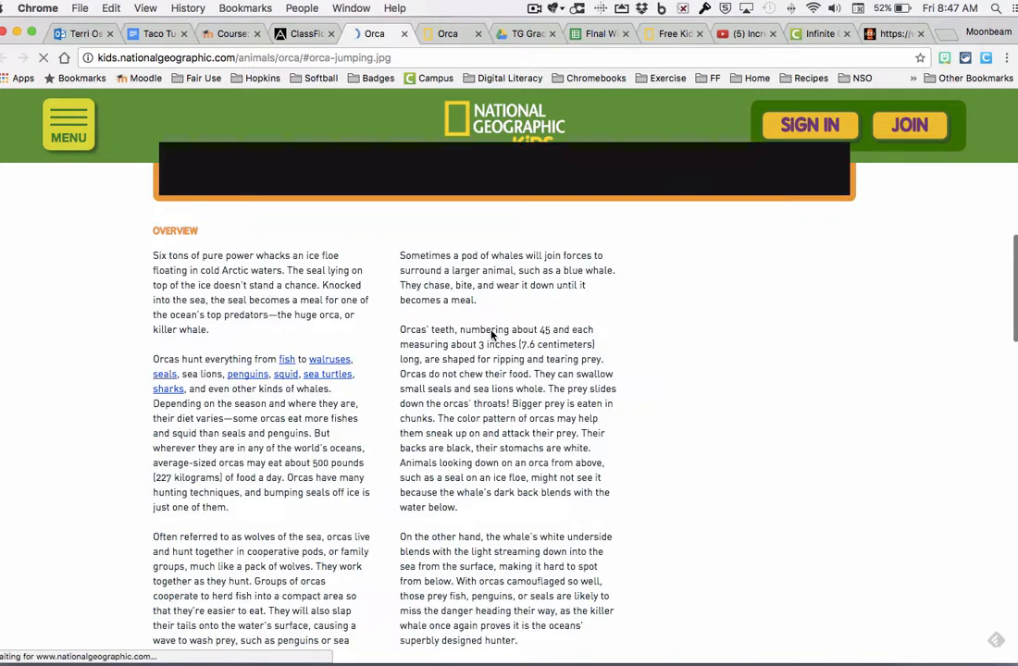
pyautogui.click(405, 34)
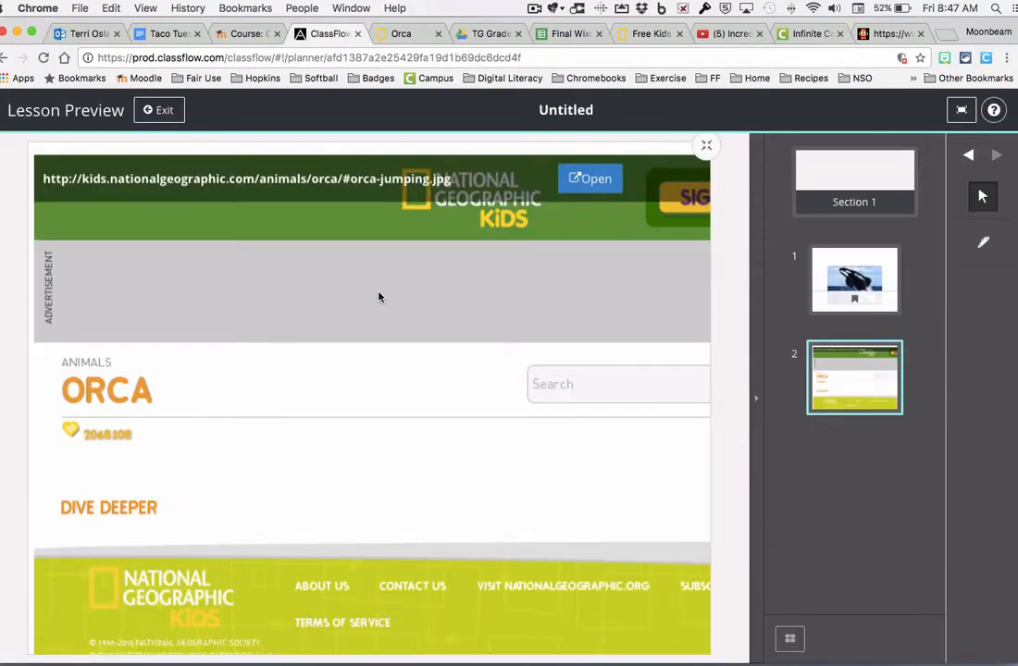
# Exit the lesson preview and delete the embedded Orca web page from card 2
pyautogui.click(159, 110)
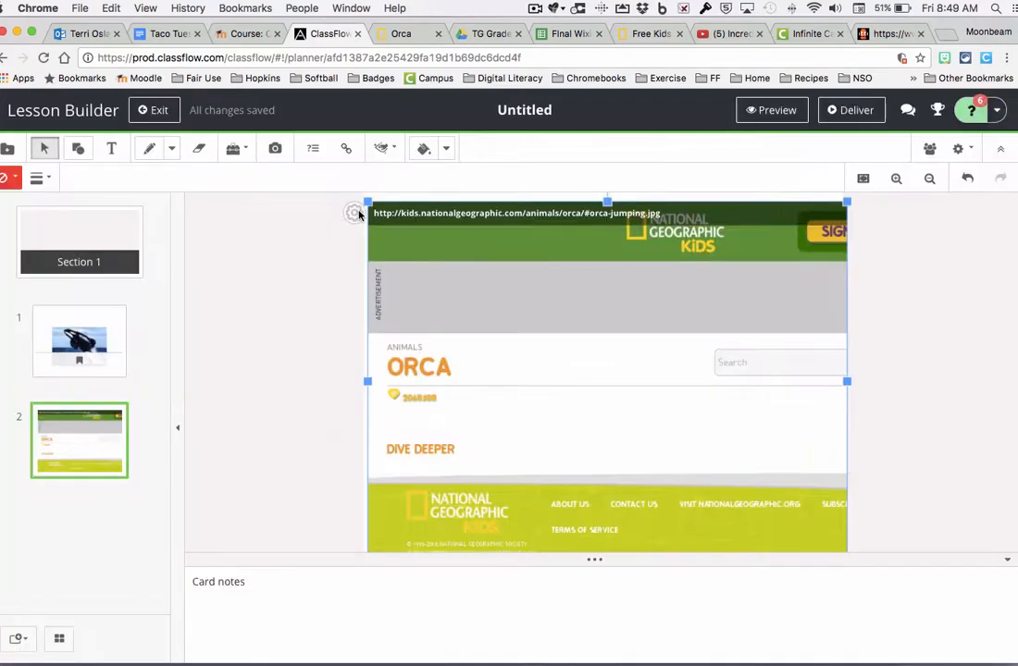
pyautogui.click(356, 214)
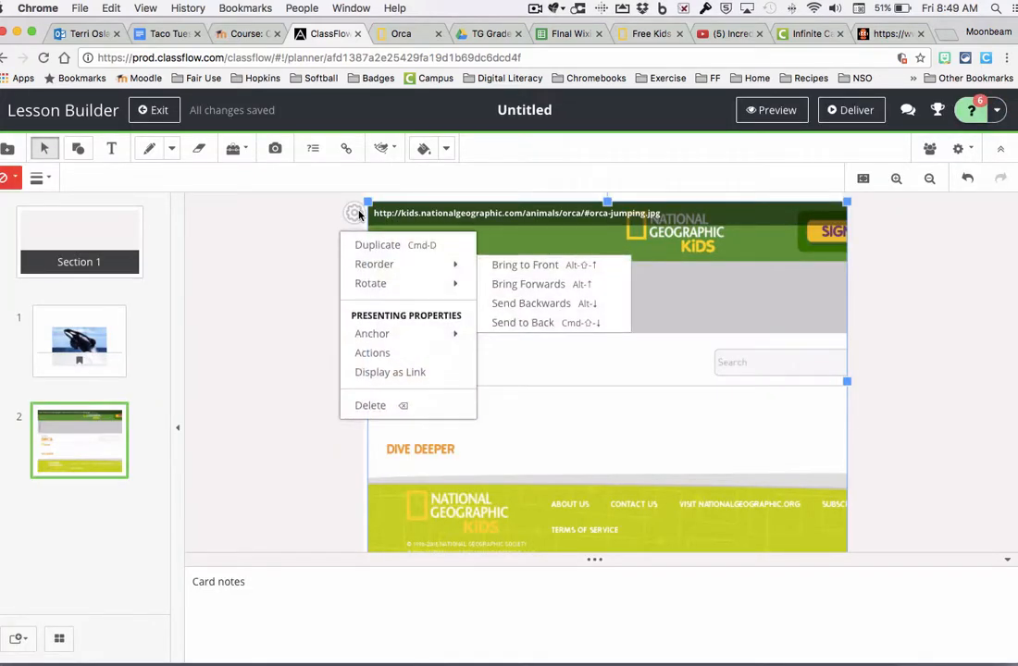
pyautogui.click(369, 405)
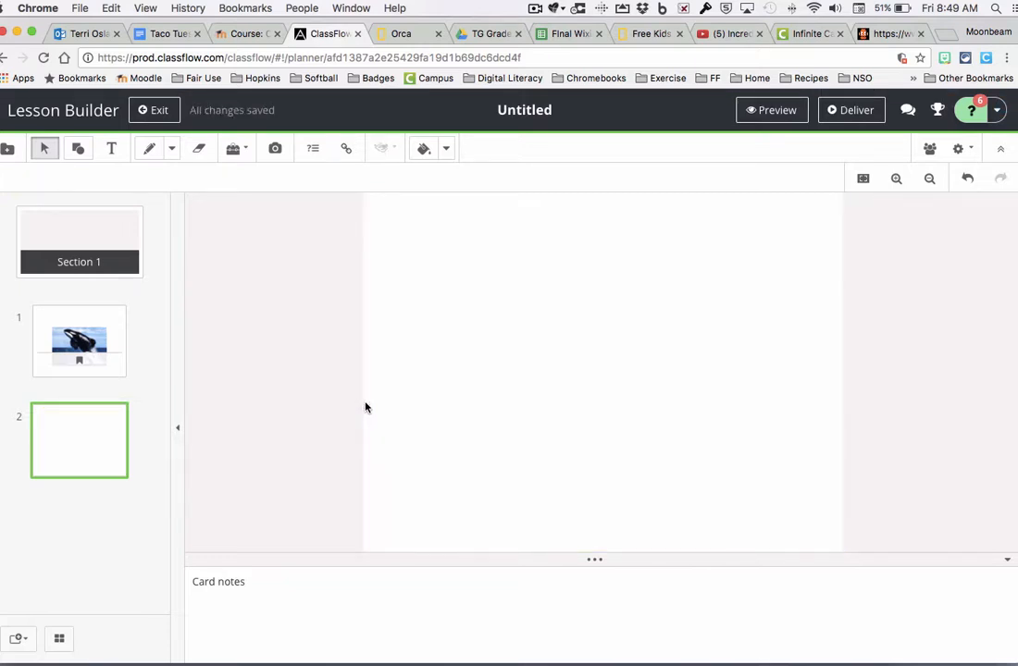
pyautogui.click(346, 148)
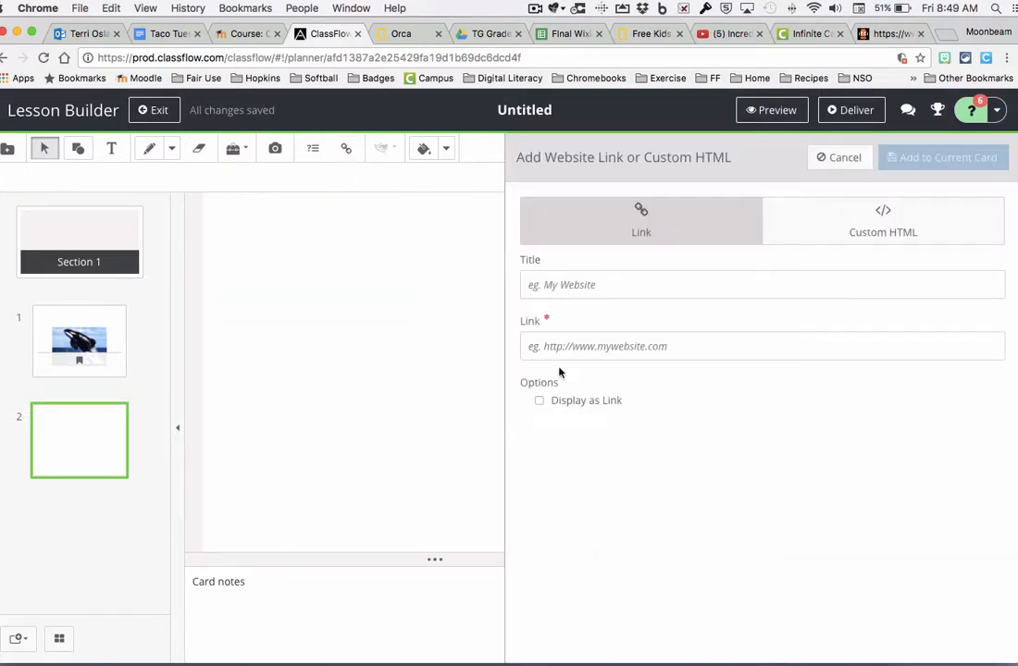
pyautogui.click(567, 344)
pyautogui.write('http://kids.nationalgeographic.com/animals/orca/#orca-jumping.jpg')
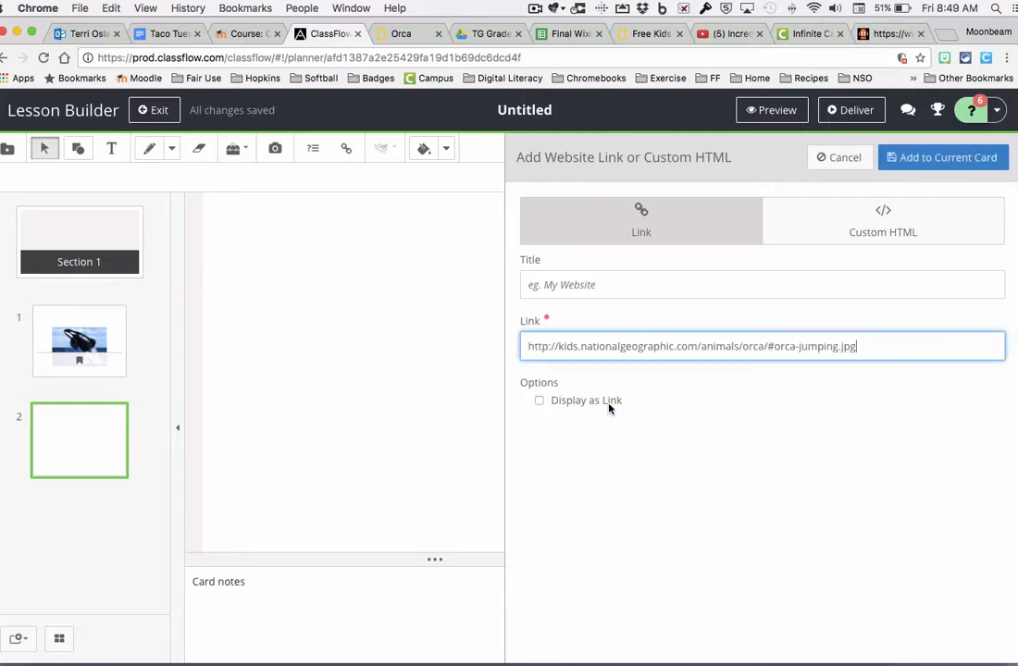
pyautogui.click(587, 285)
pyautogui.write('Orcha')
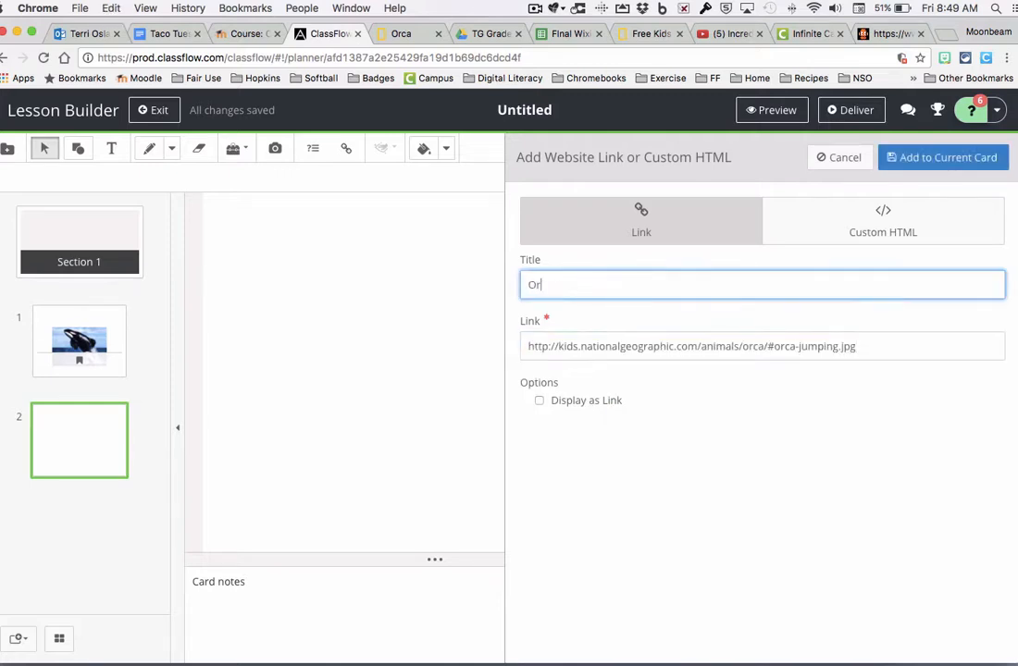
pyautogui.press('BackSpace')
pyautogui.press('BackSpace')
pyautogui.write('a Whales')
pyautogui.click(539, 401)
pyautogui.click(910, 162)
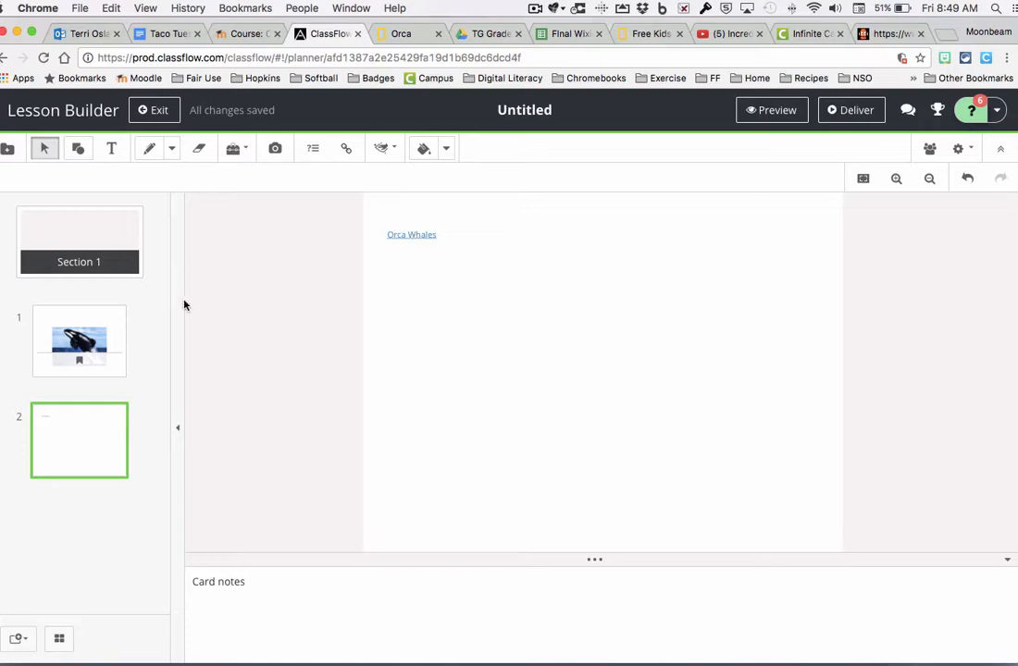
# Insert a new blank card directly after card 1, the orca picture card
pyautogui.click(83, 329)
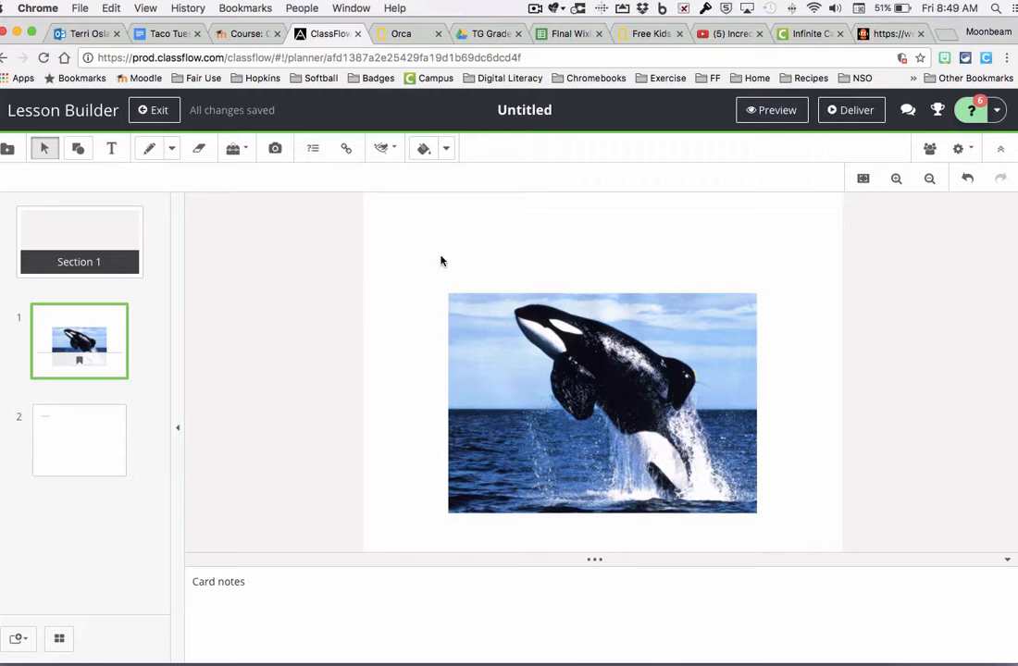
pyautogui.click(20, 642)
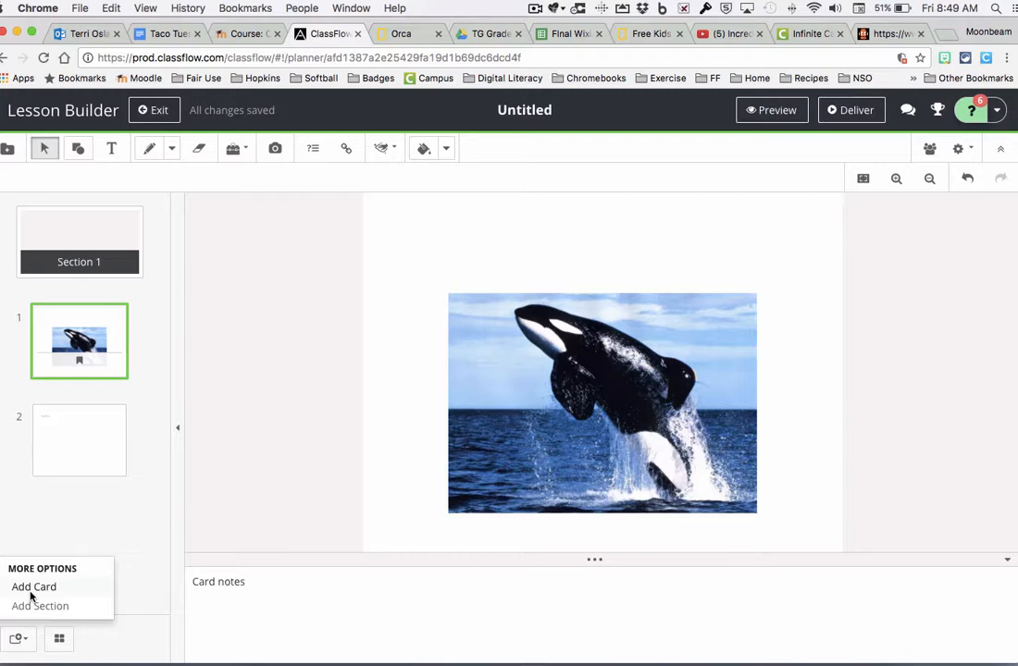
pyautogui.click(30, 593)
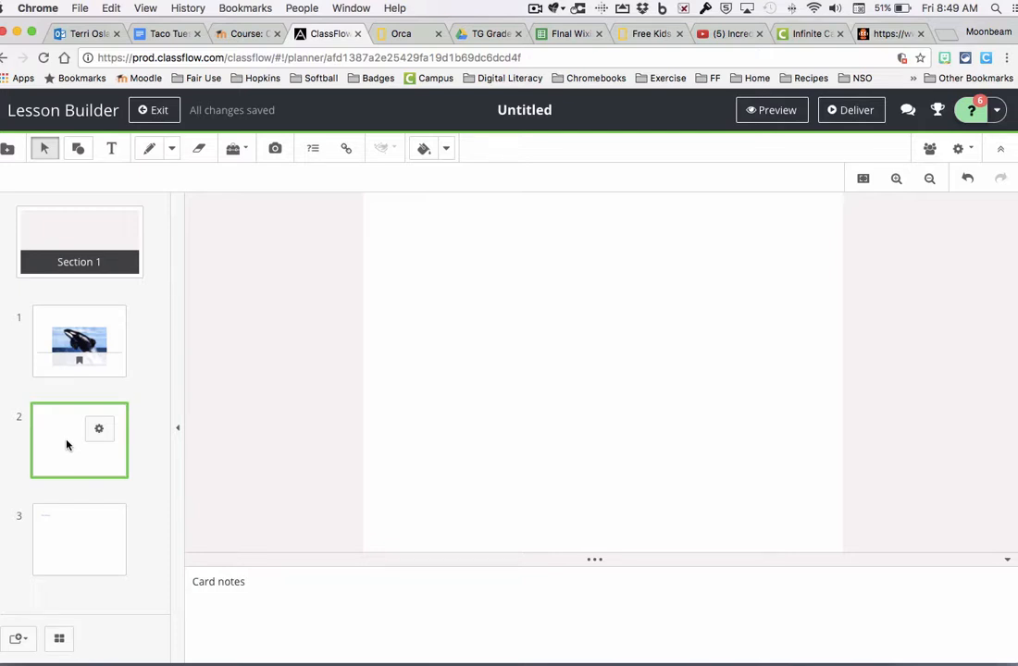
# Copy the embed code of the YouTube video "Incredible Footage of Killer Whales Playing Underwater"
pyautogui.click(716, 35)
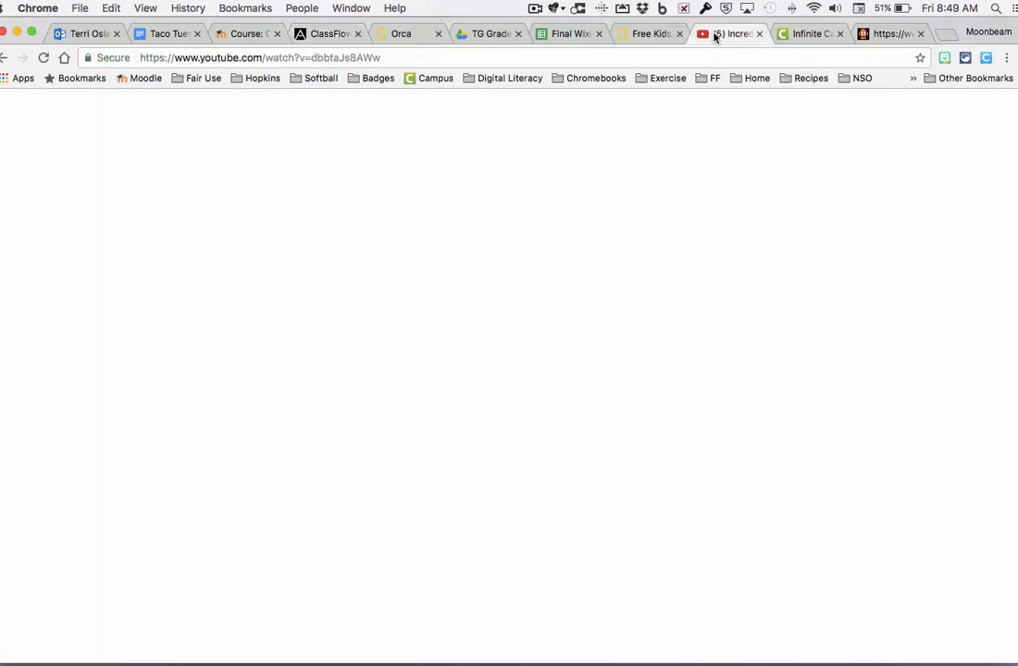
pyautogui.scroll(-1, 544, 293)
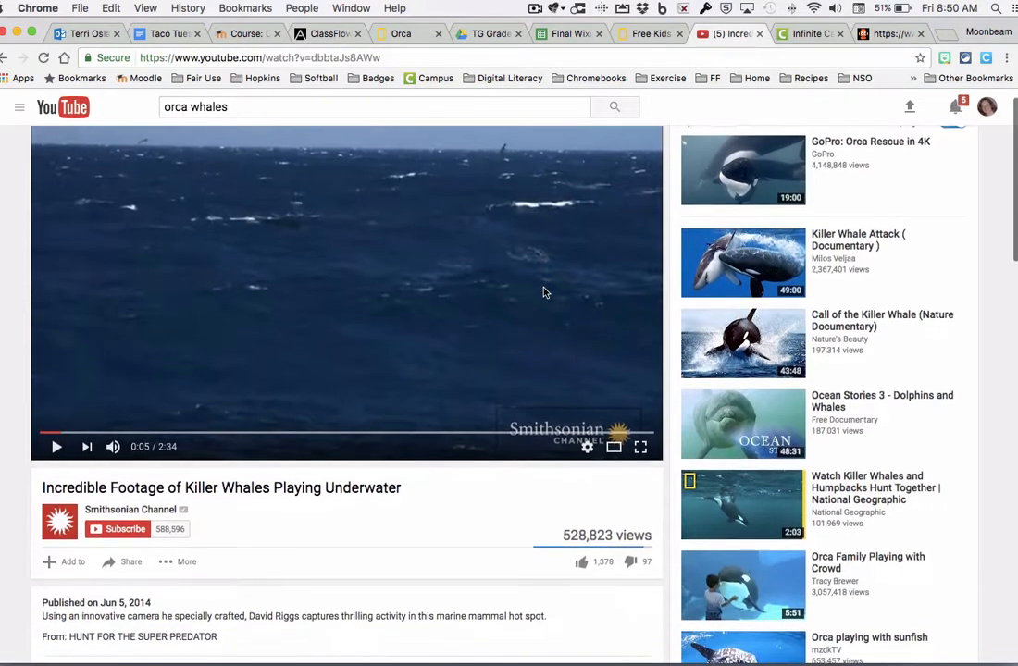
pyautogui.click(130, 561)
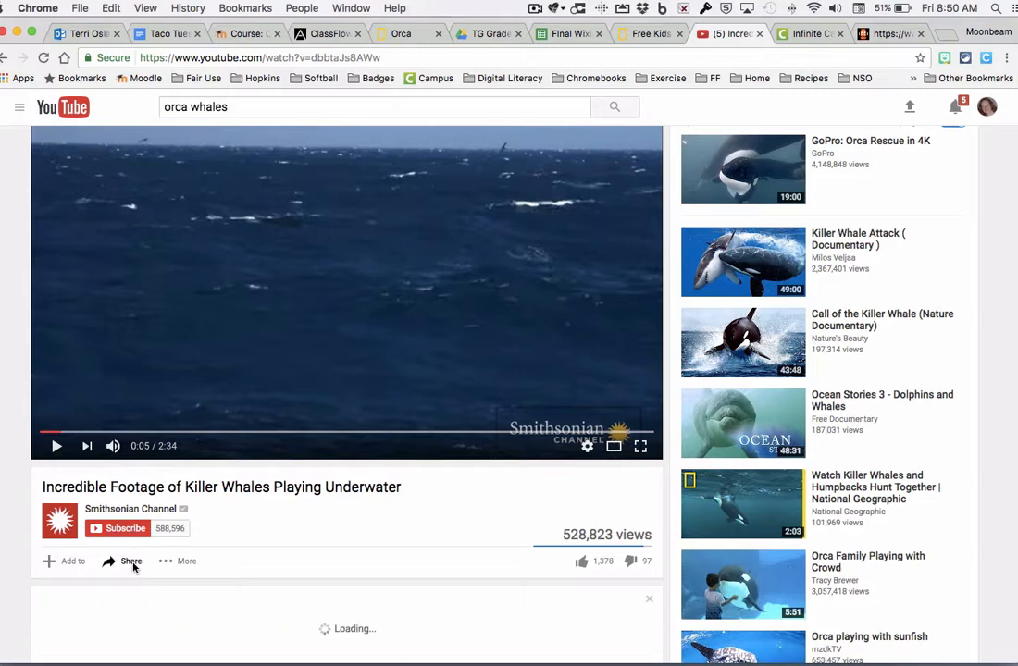
pyautogui.scroll(-3, 314, 380)
pyautogui.scroll(-2, 316, 378)
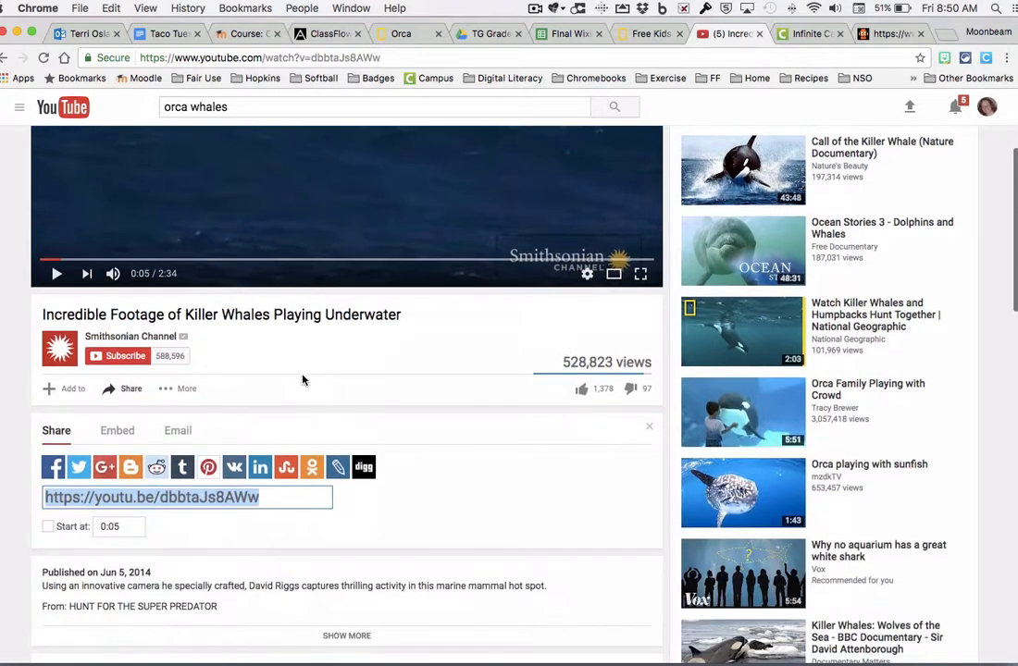
pyautogui.click(124, 433)
pyautogui.press('super+c')
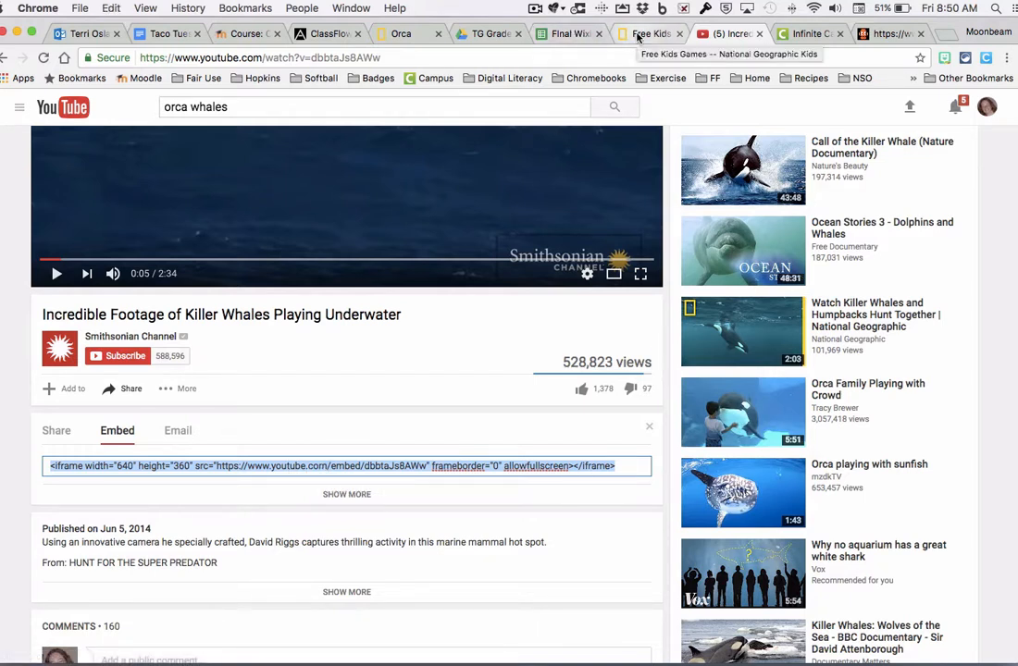
# Switch to the ClassFlow lesson and embed the copied YouTube iframe code in blank card 2 as Custom HTML
pyautogui.click(318, 37)
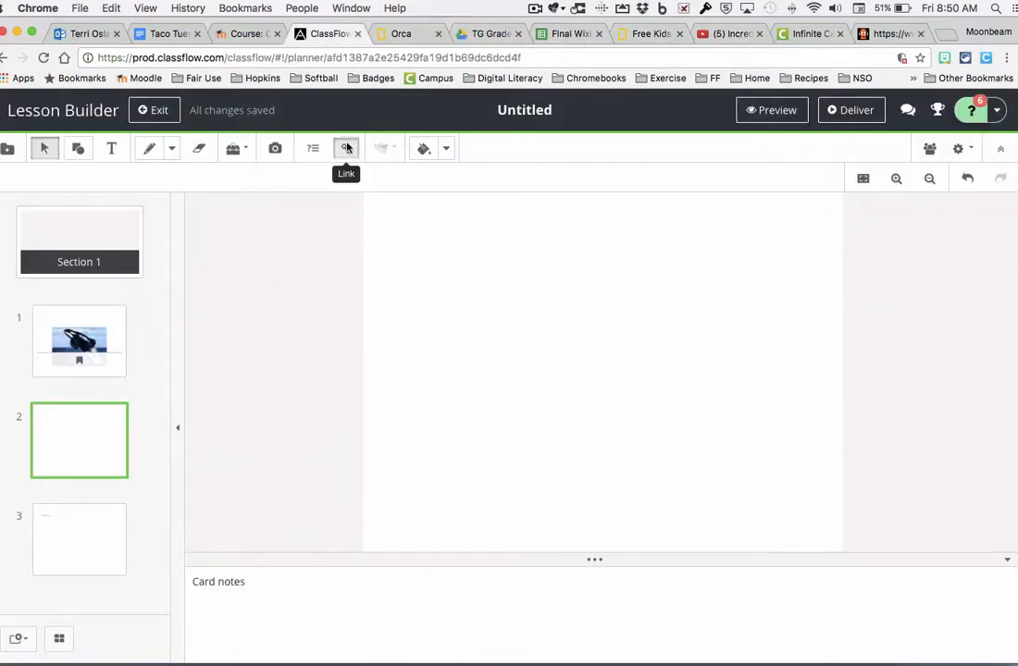
pyautogui.click(346, 148)
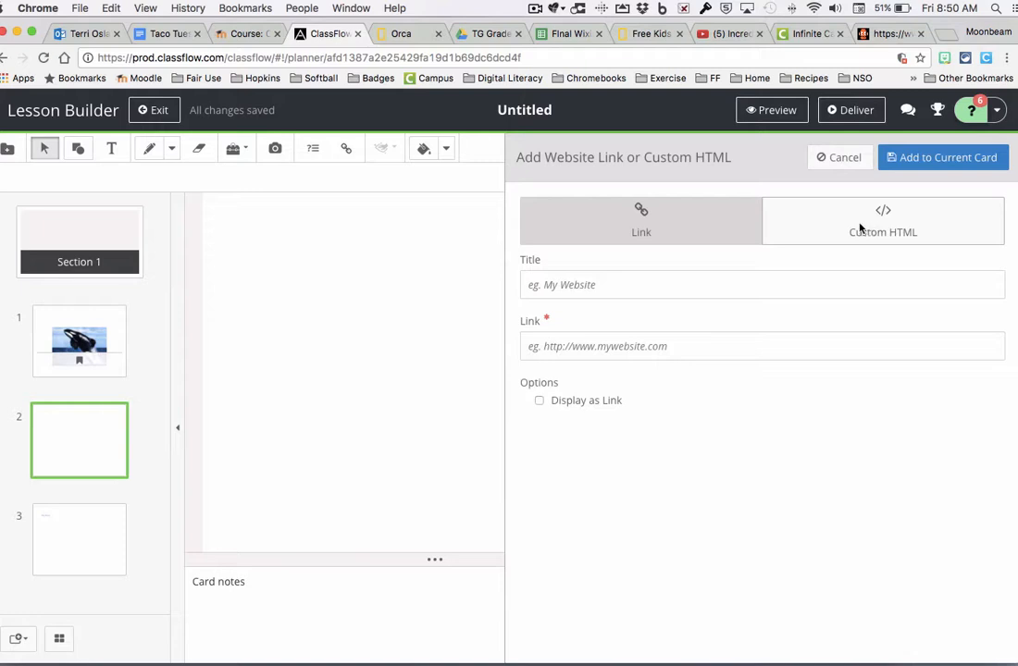
pyautogui.click(860, 228)
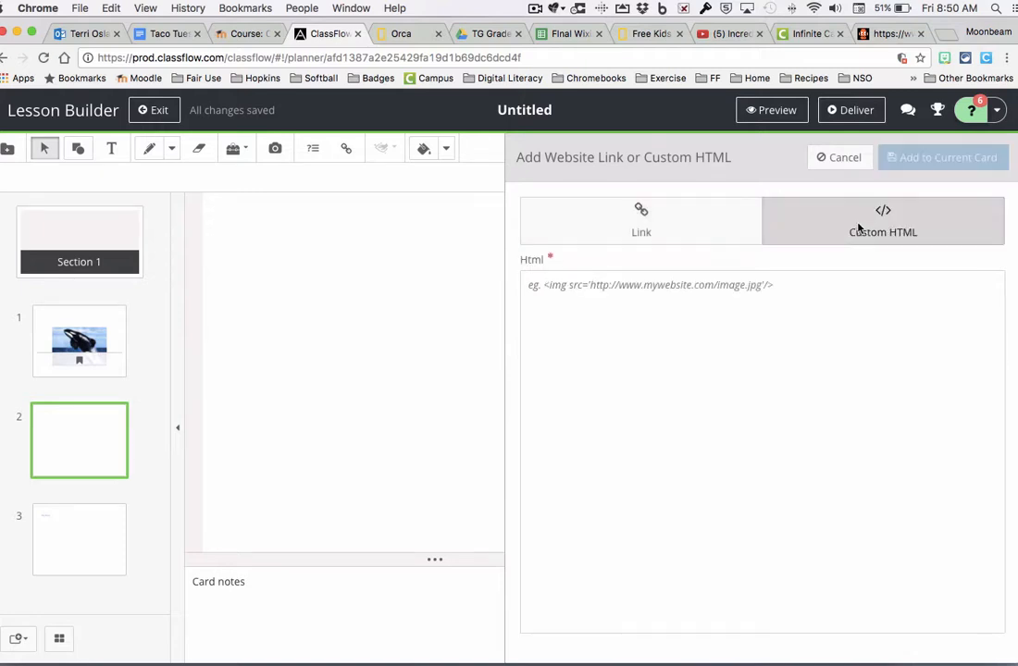
pyautogui.click(780, 295)
pyautogui.press('super+v')
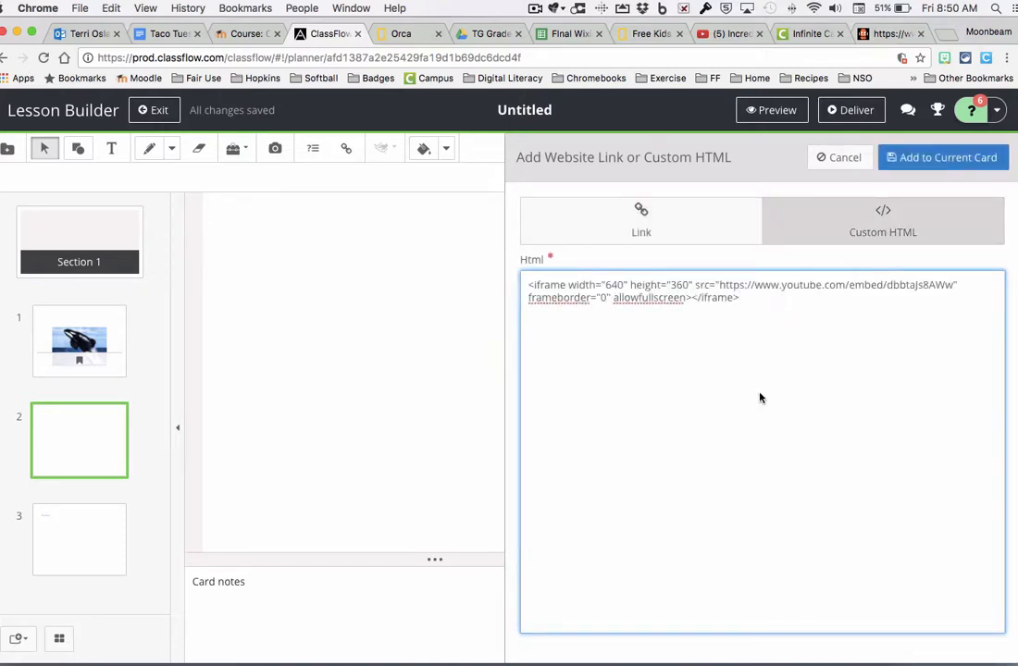
pyautogui.click(893, 157)
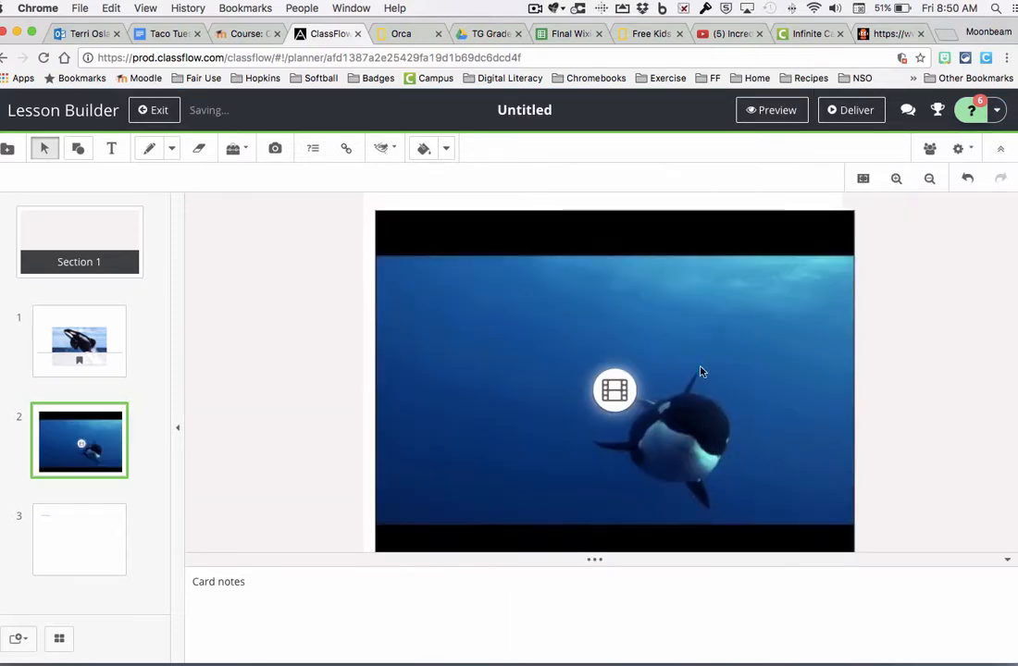
# Preview the lesson at card 2, play the embedded killer whale video briefly and pause it
pyautogui.click(785, 115)
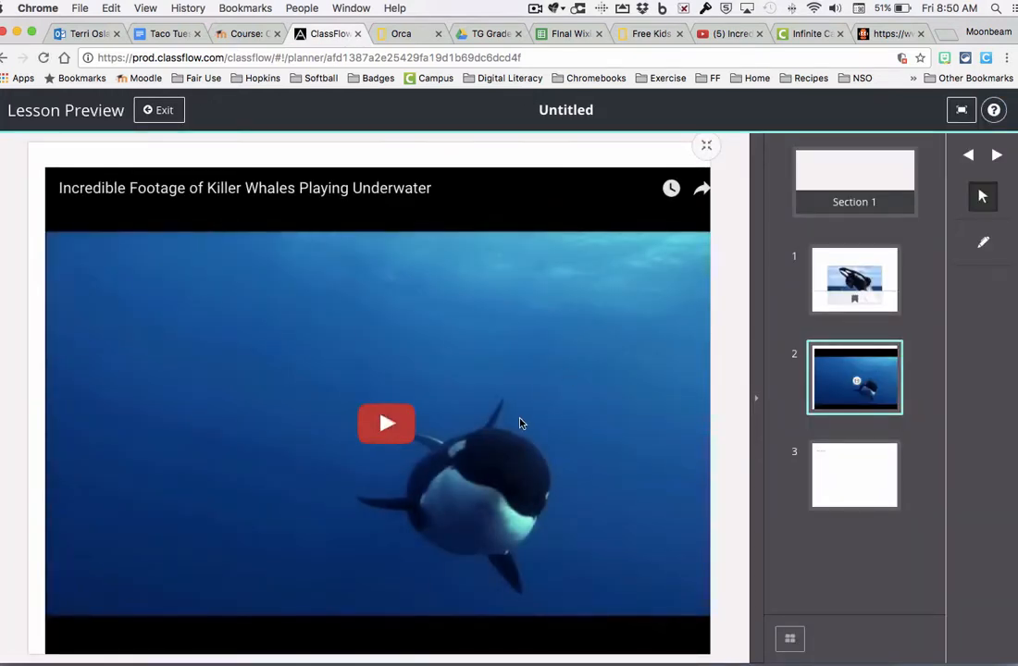
pyautogui.scroll(-1, 378, 427)
pyautogui.click(378, 426)
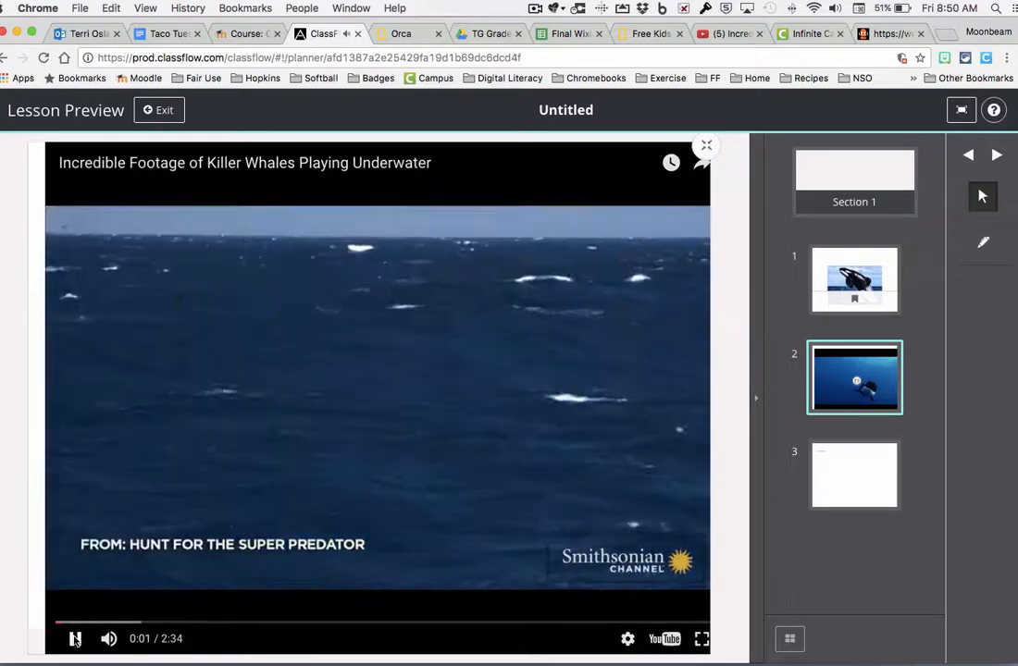
pyautogui.click(74, 639)
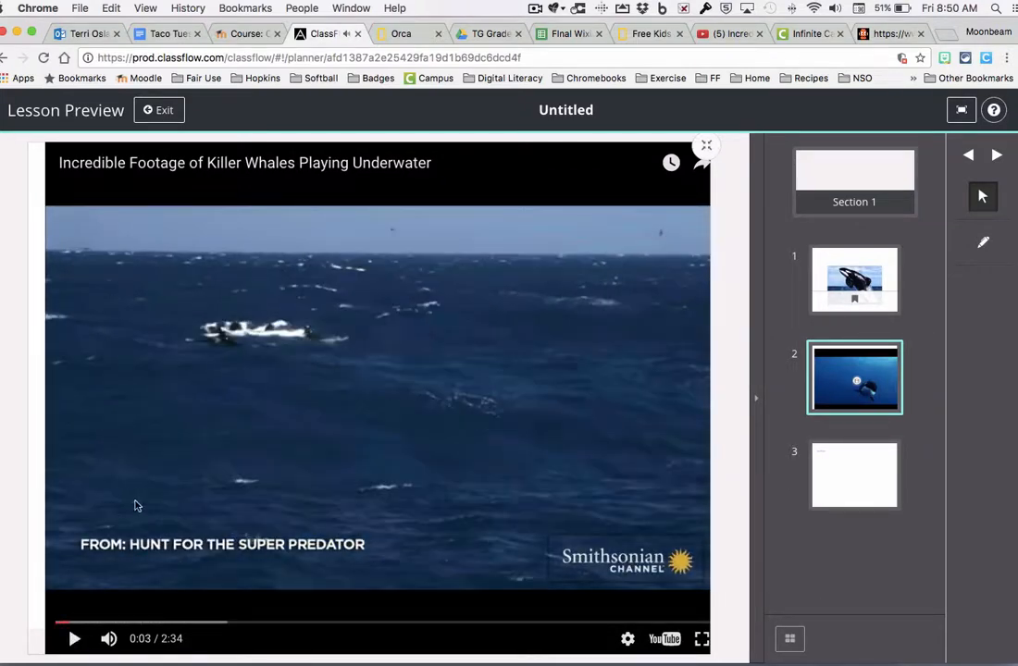